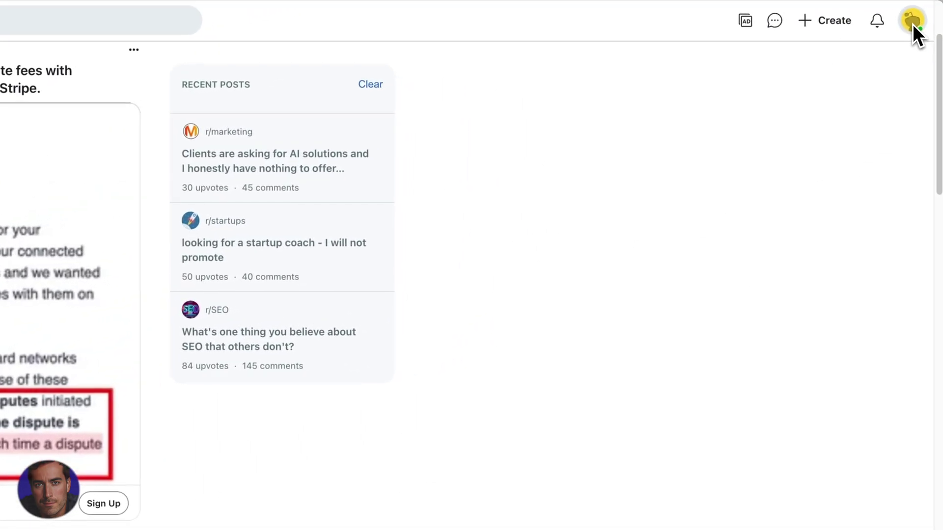
Open Settings from the profile menu, landing on the Account tab
{"action": "left_click", "coordinate": [903, 22]}
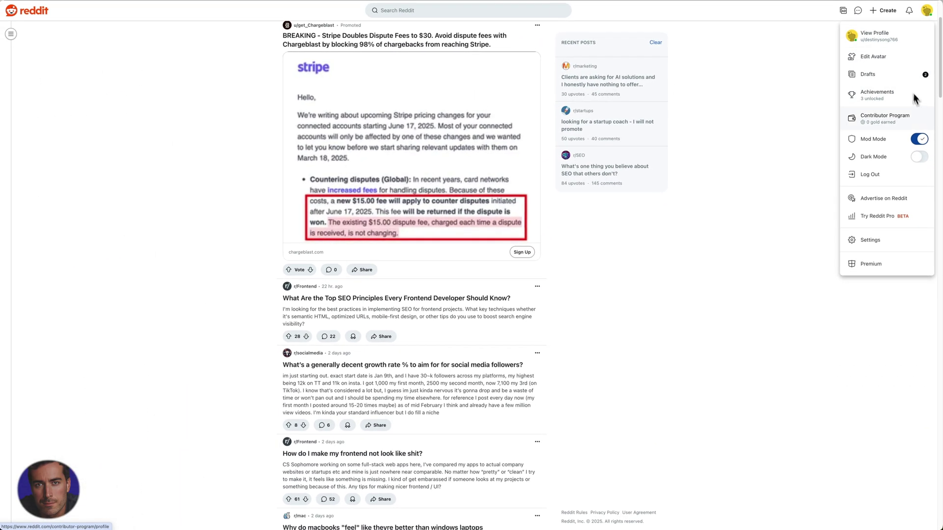
{"action": "left_click", "coordinate": [870, 240]}
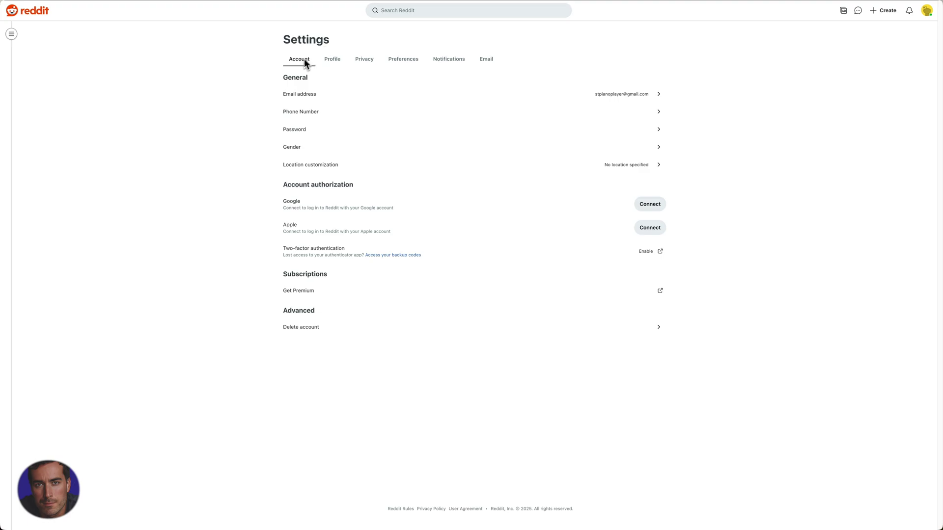
{"action": "left_click", "coordinate": [426, 81]}
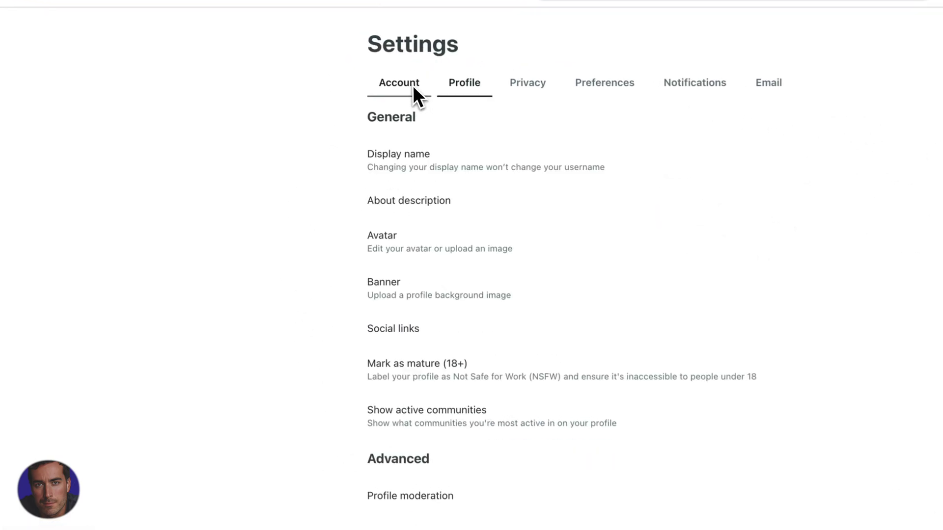
{"action": "left_click", "coordinate": [411, 86]}
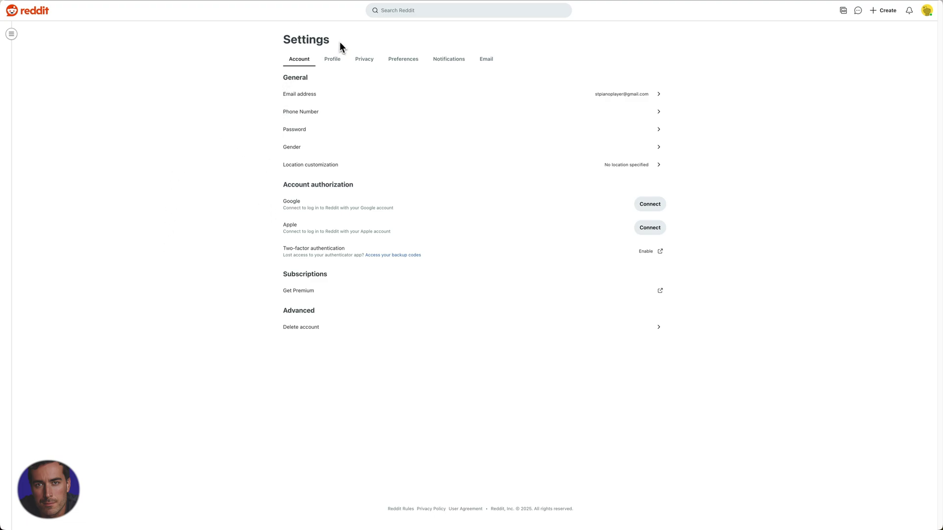
{"action": "left_click_drag", "start_coordinate": [331, 47], "coordinate": [286, 42]}
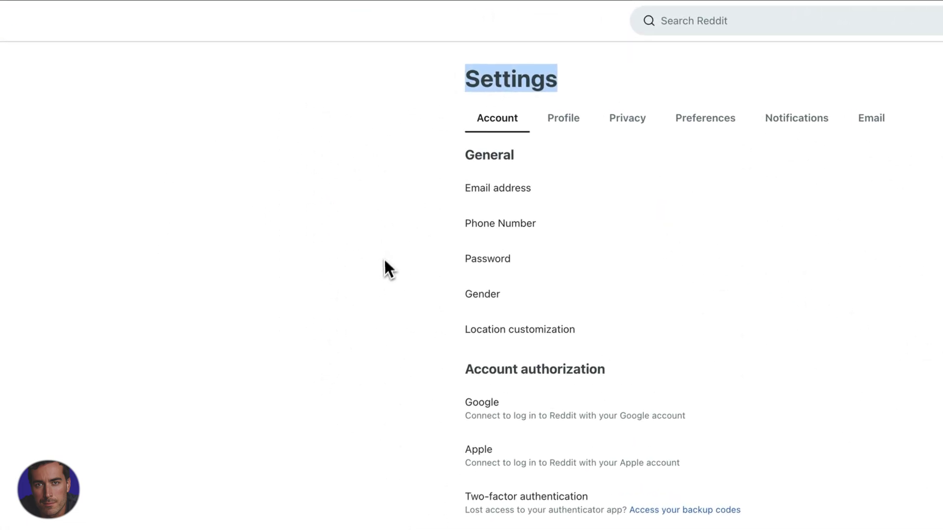
{"action": "left_click", "coordinate": [387, 274]}
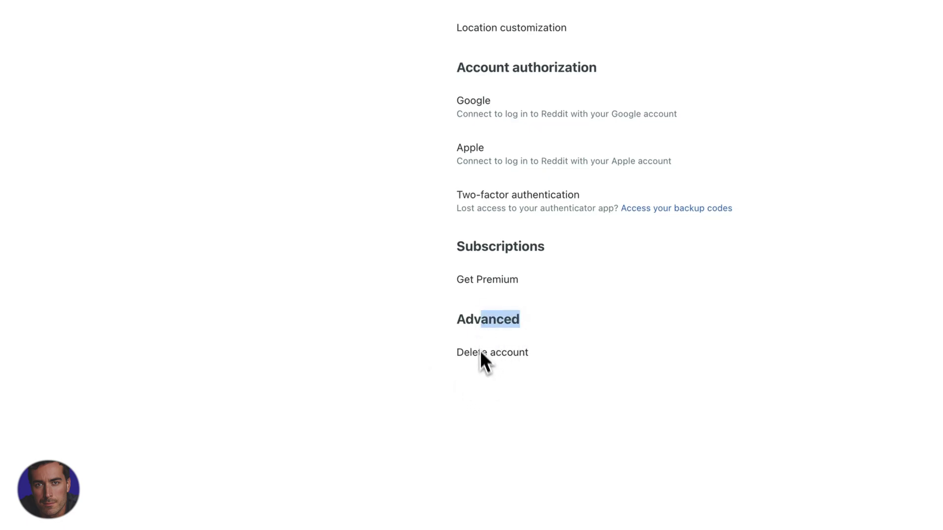
Launch Delete account and highlight the warning that removal is permanent
{"action": "left_click", "coordinate": [505, 352]}
{"action": "left_click", "coordinate": [505, 353]}
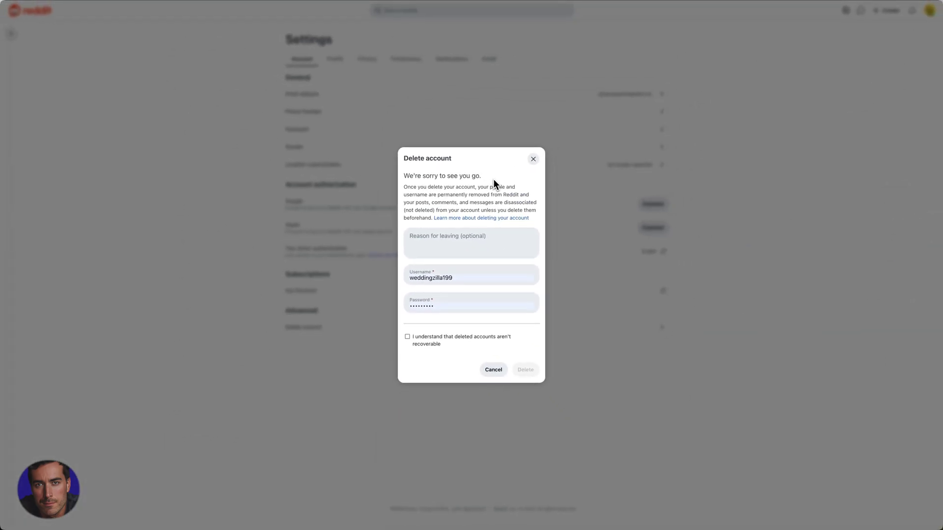
{"action": "left_click_drag", "start_coordinate": [435, 188], "coordinate": [479, 195]}
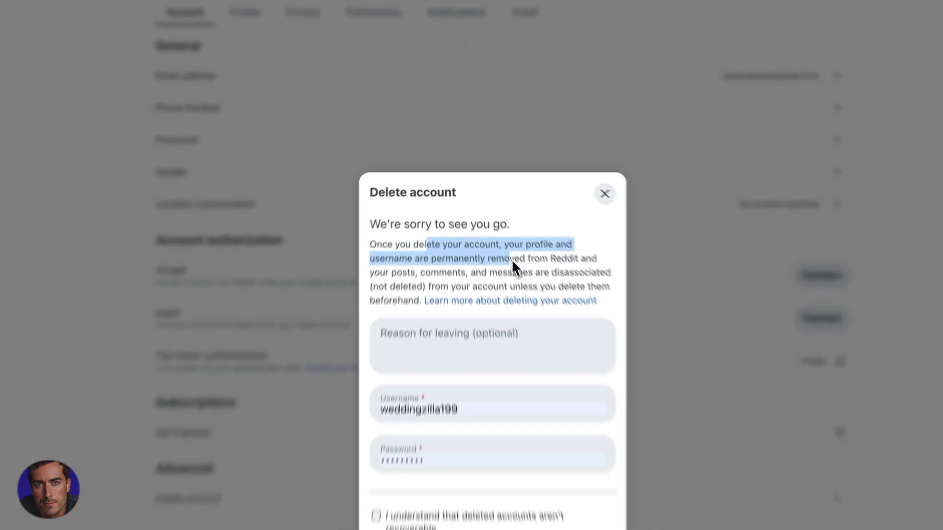
{"action": "left_click_drag", "start_coordinate": [519, 275], "coordinate": [506, 204]}
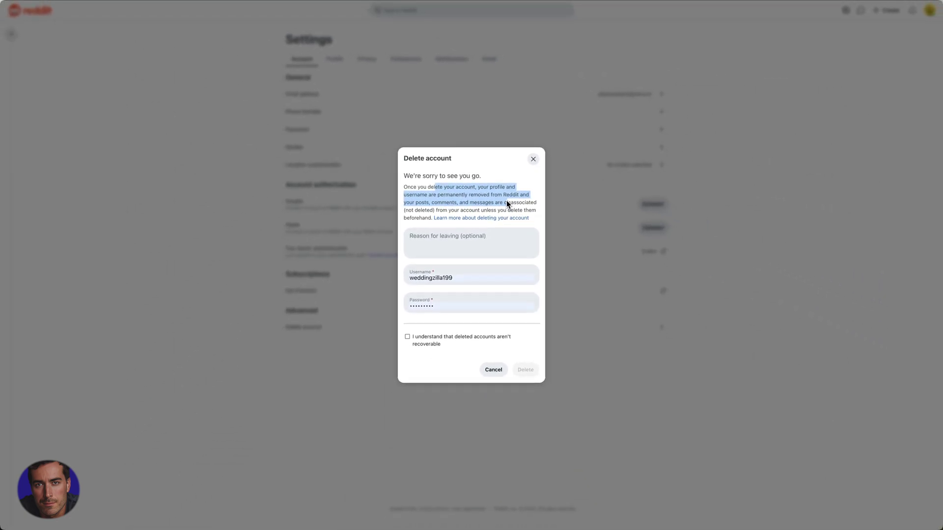
{"action": "mouse_move", "coordinate": [507, 204]}
{"action": "left_mouse_down"}
{"action": "mouse_move", "coordinate": [520, 204]}
{"action": "mouse_move", "coordinate": [435, 213]}
{"action": "left_mouse_up"}
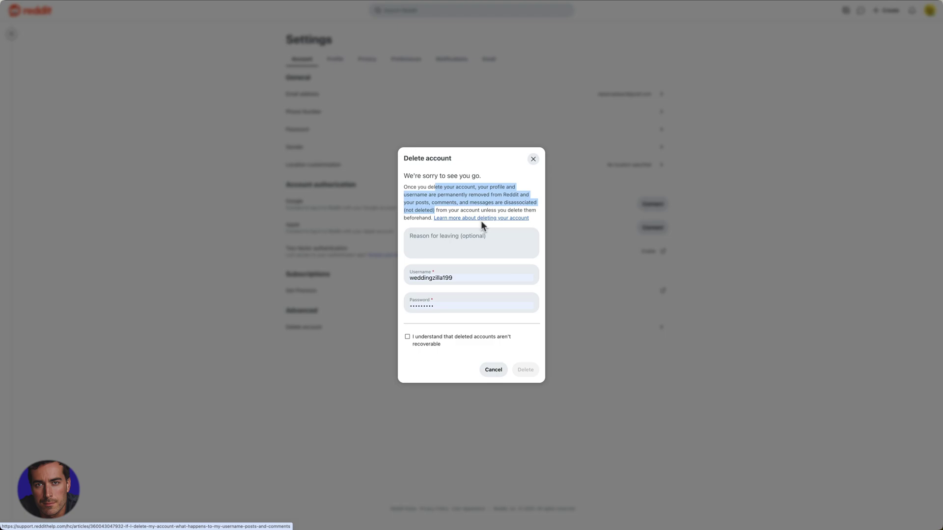
{"action": "left_click", "coordinate": [477, 259]}
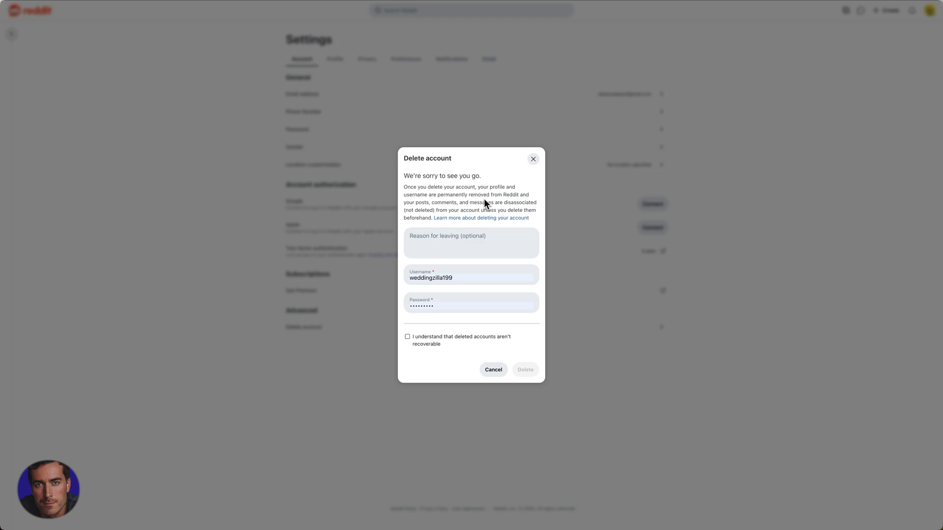
{"action": "left_click_drag", "start_coordinate": [416, 203], "coordinate": [436, 203]}
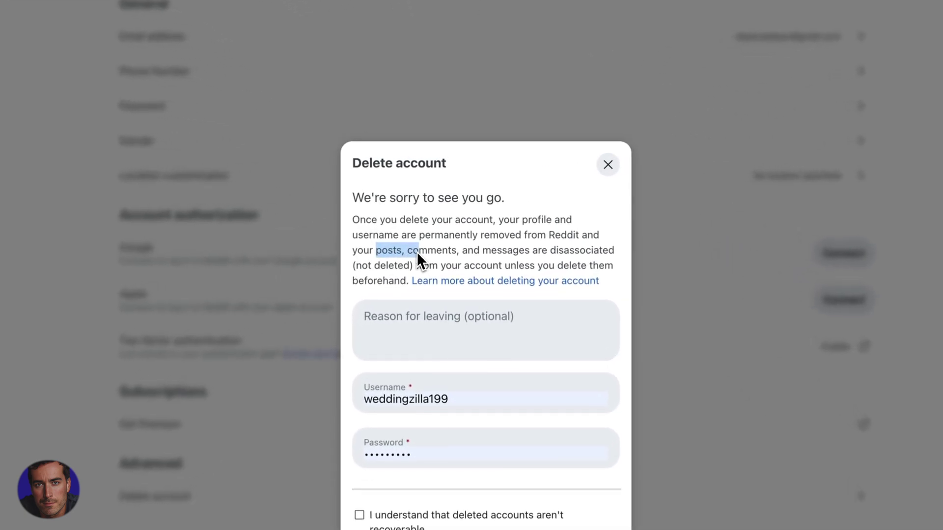
{"action": "left_click_drag", "start_coordinate": [417, 260], "coordinate": [533, 251]}
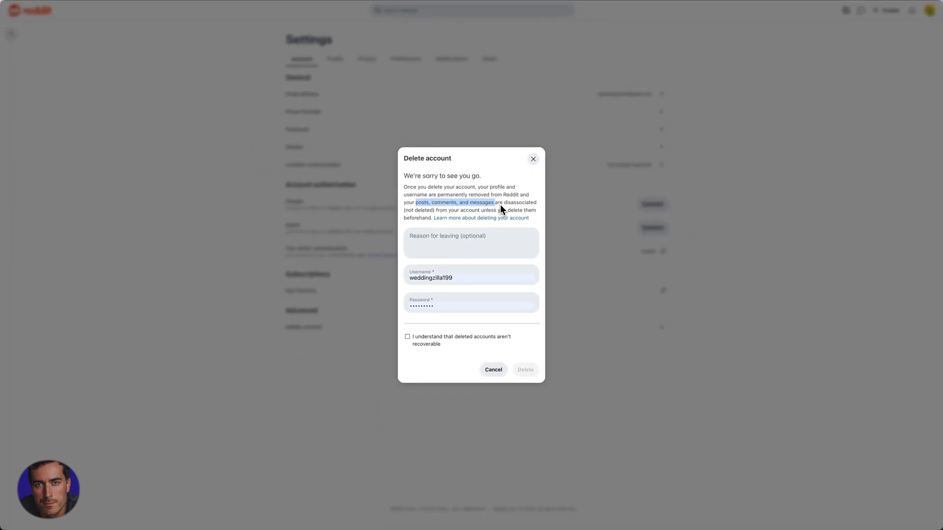
{"action": "left_click", "coordinate": [500, 204]}
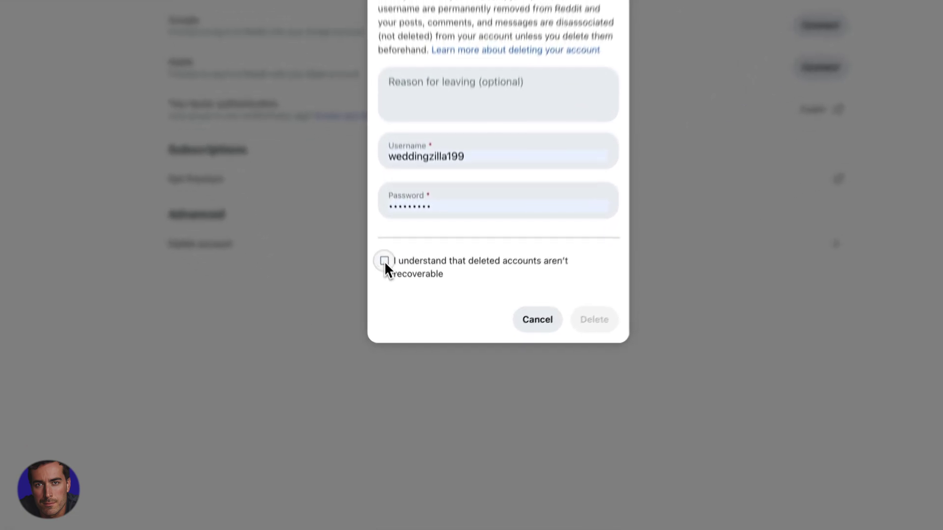
Tick 'I understand that deleted accounts aren't recoverable', enabling the Delete button
{"action": "left_click", "coordinate": [407, 337]}
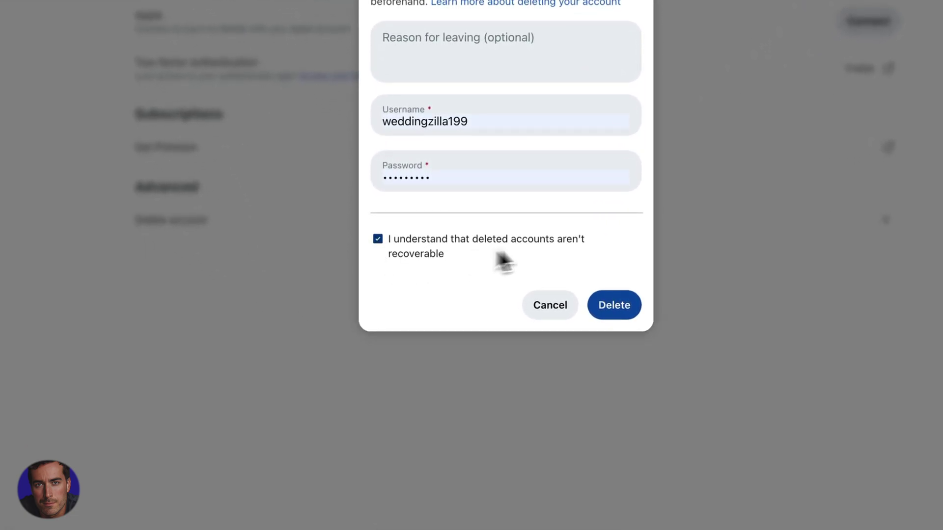